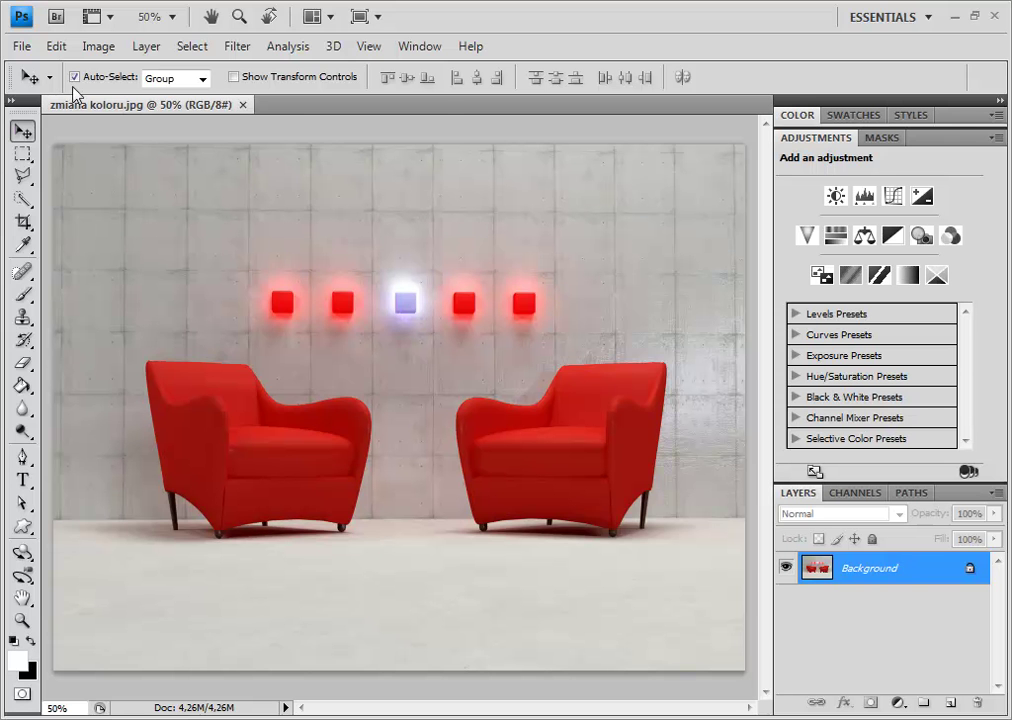
# Change zmiana koloru.jpg from RGB to Lab Color mode
pyautogui.click(98, 46)
pyautogui.moveTo(190, 69)
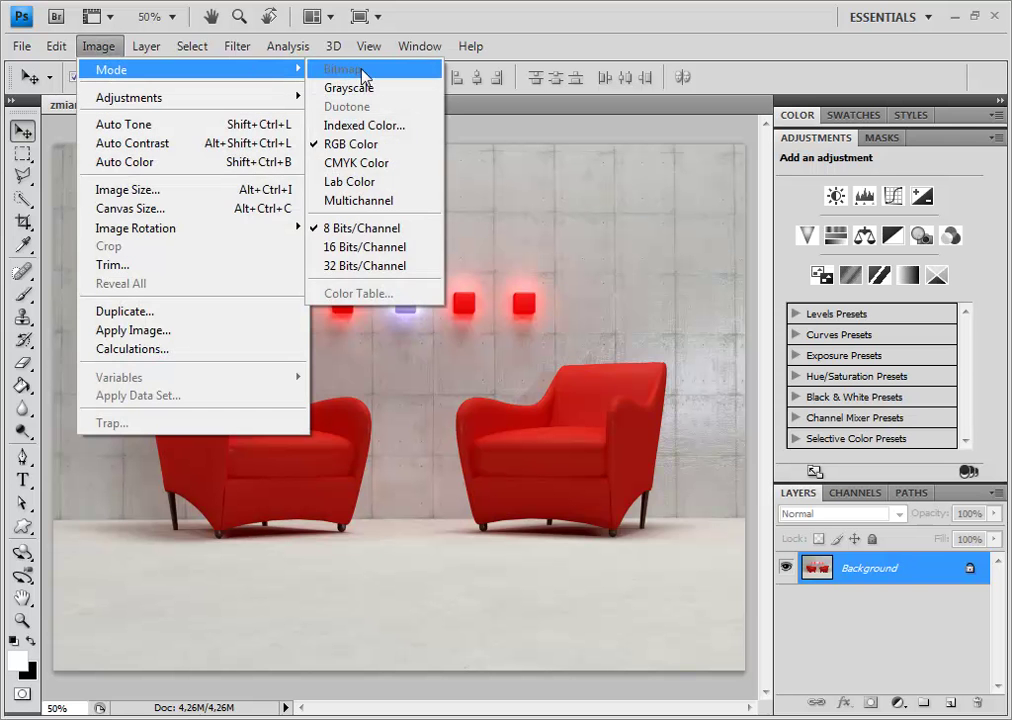
pyautogui.click(337, 188)
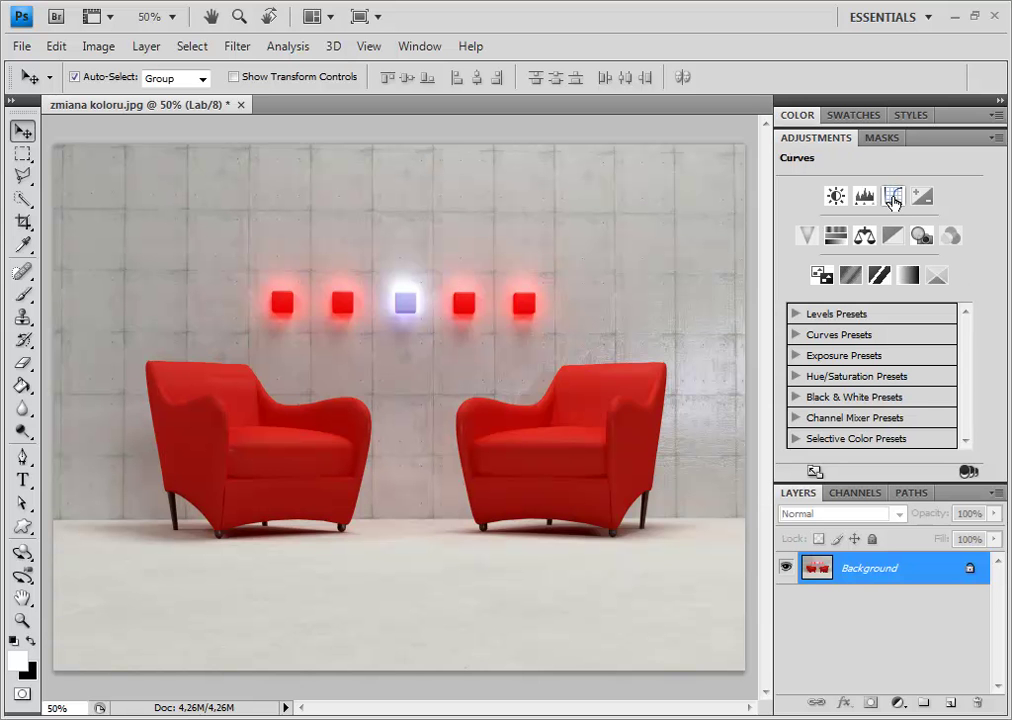
# Add a default Curves adjustment layer named Curves 1 above Background
pyautogui.click(146, 46)
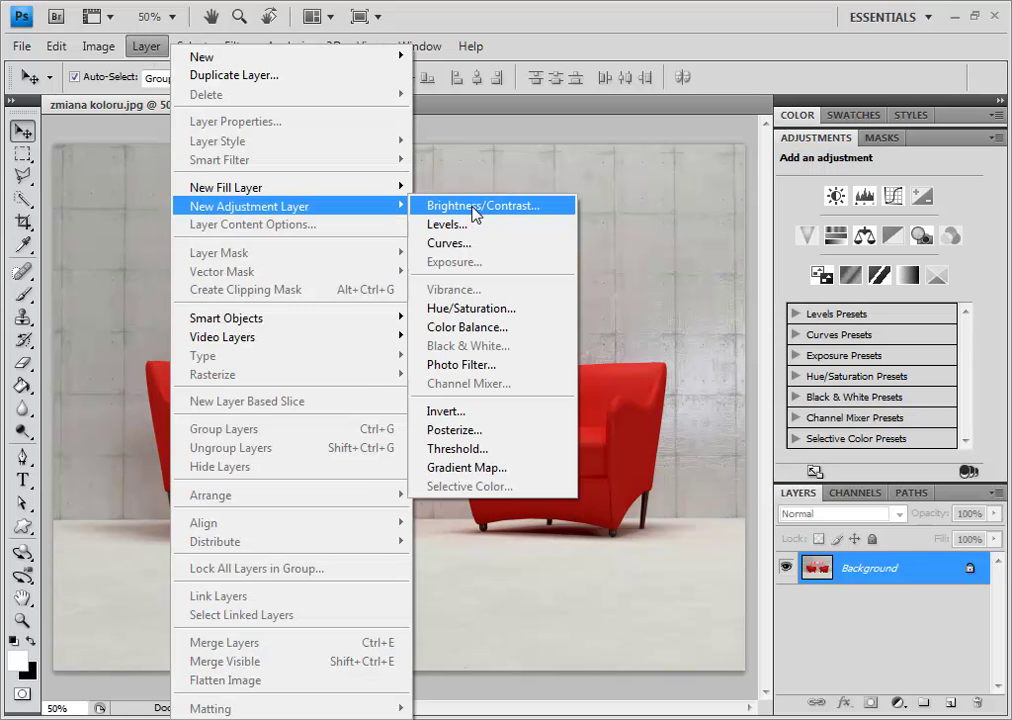
pyautogui.moveTo(249, 206)
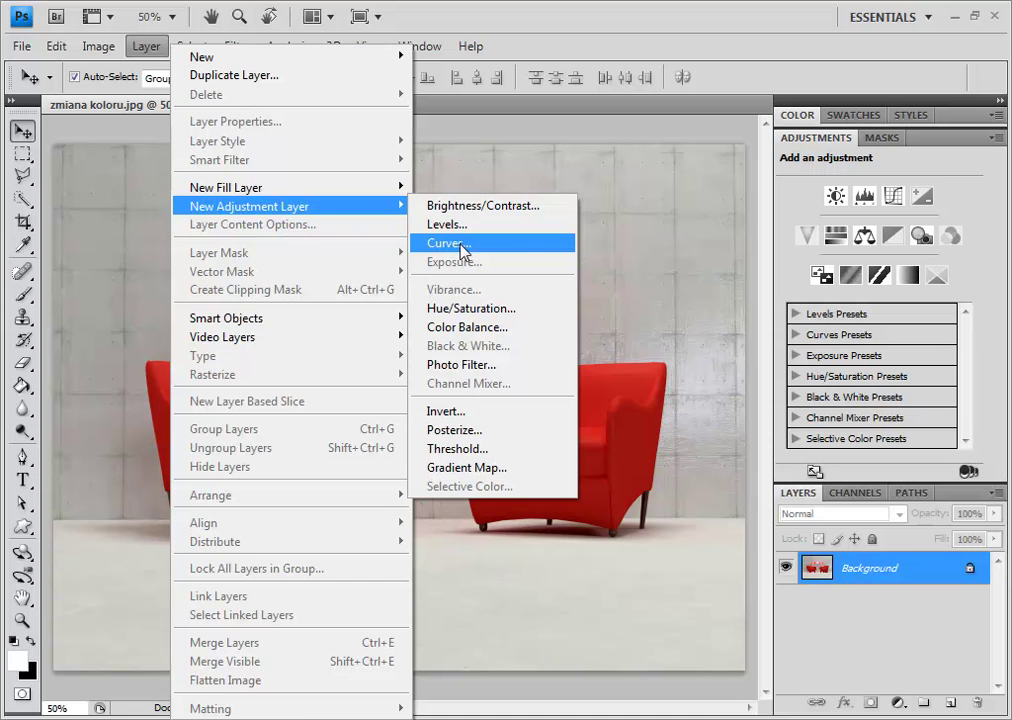
pyautogui.click(463, 246)
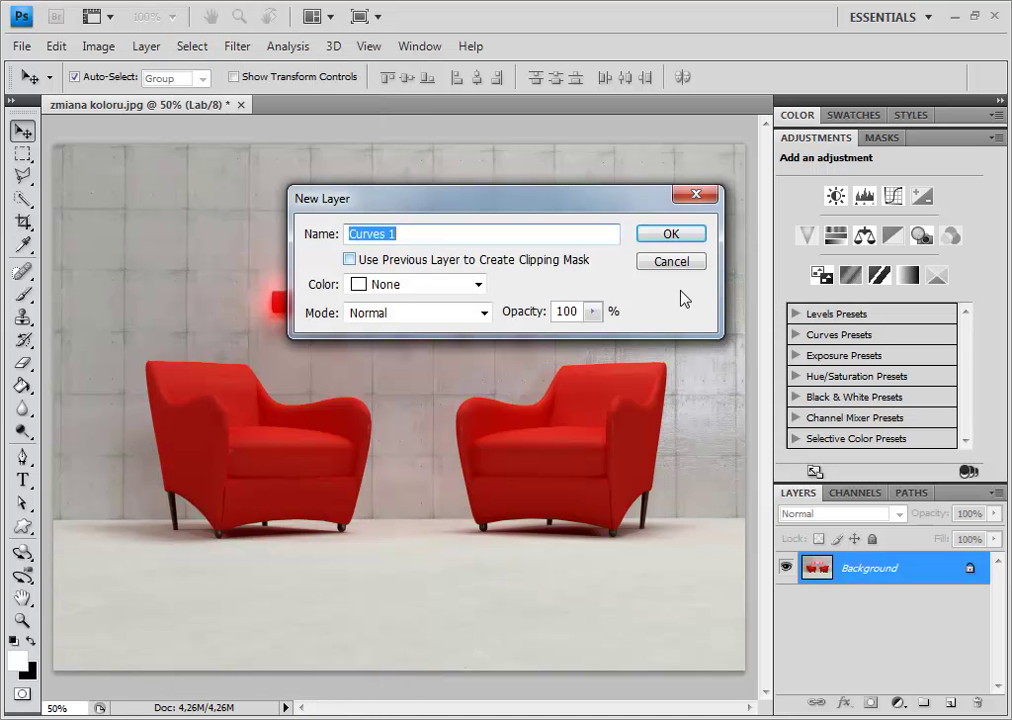
pyautogui.click(667, 234)
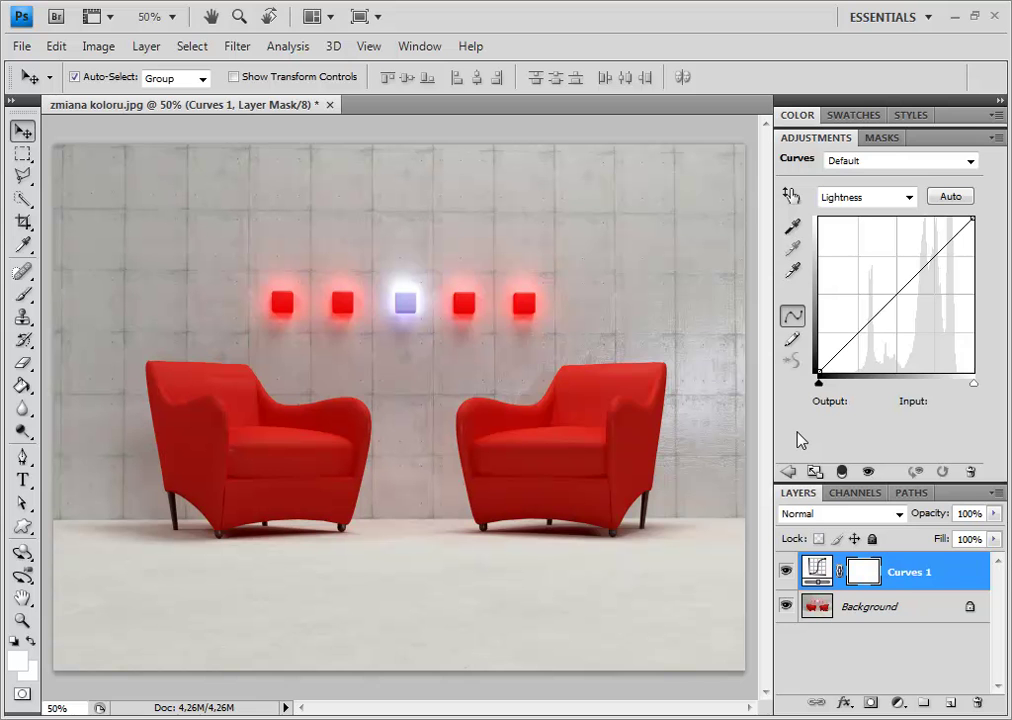
pyautogui.click(909, 197)
pyautogui.click(851, 232)
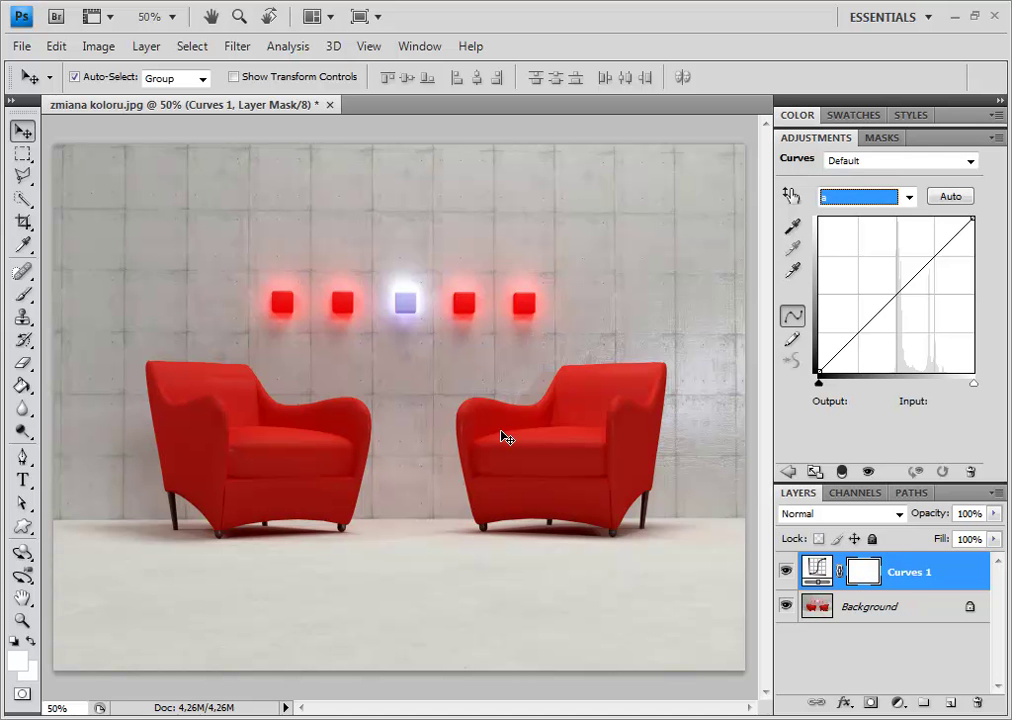
pyautogui.click(896, 294)
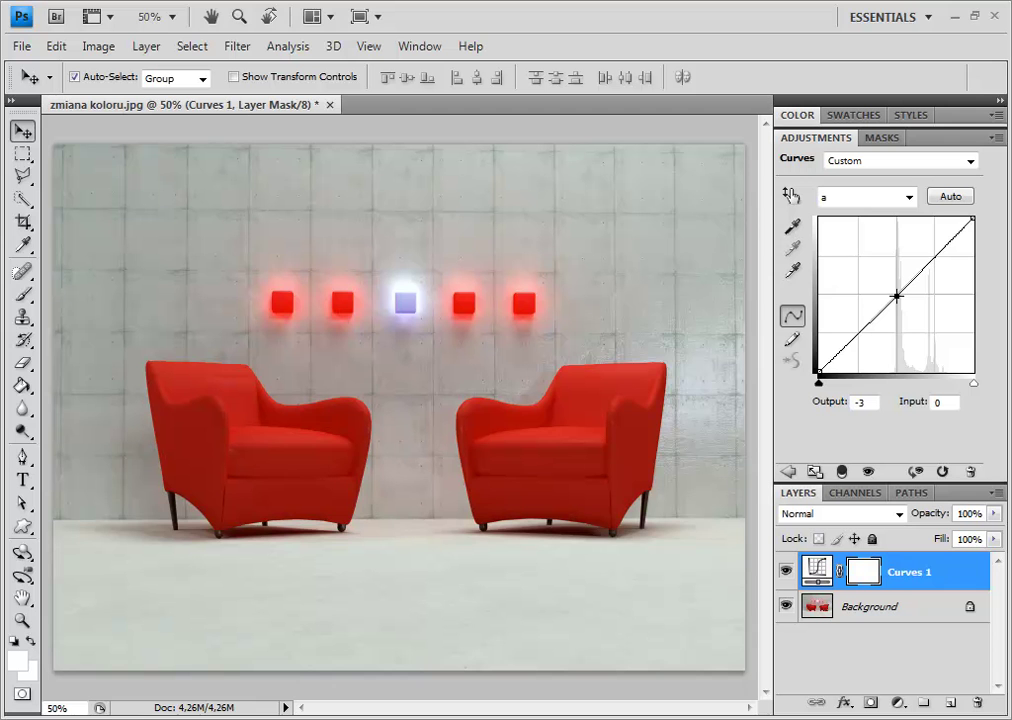
pyautogui.moveTo(896, 294); pyautogui.dragTo(916, 298)
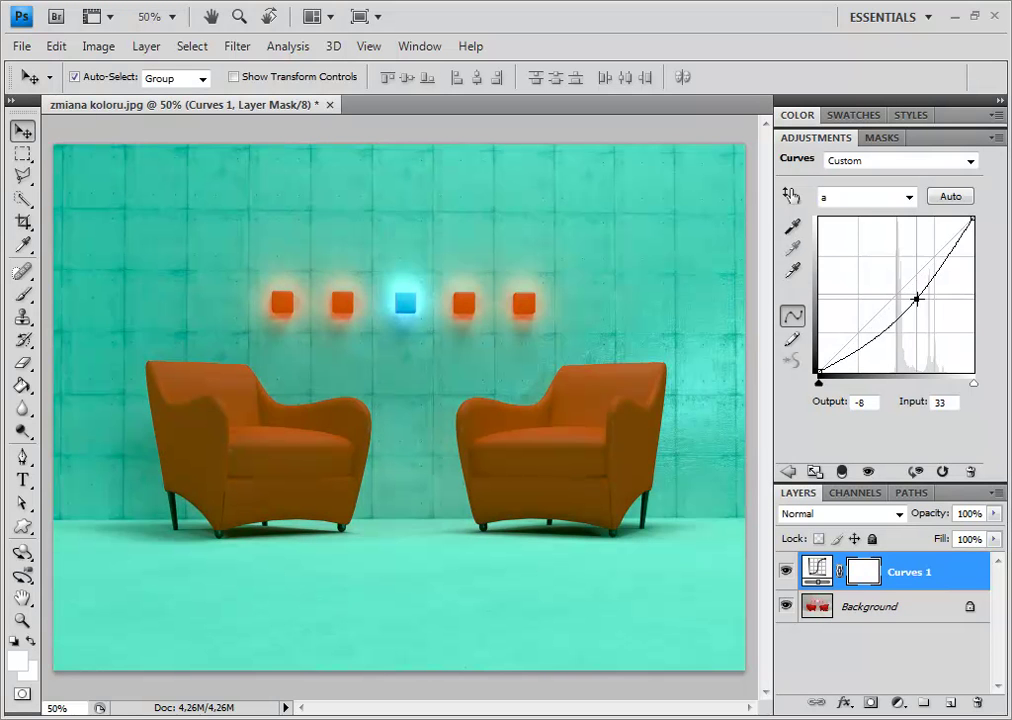
pyautogui.moveTo(916, 298); pyautogui.dragTo(882, 281)
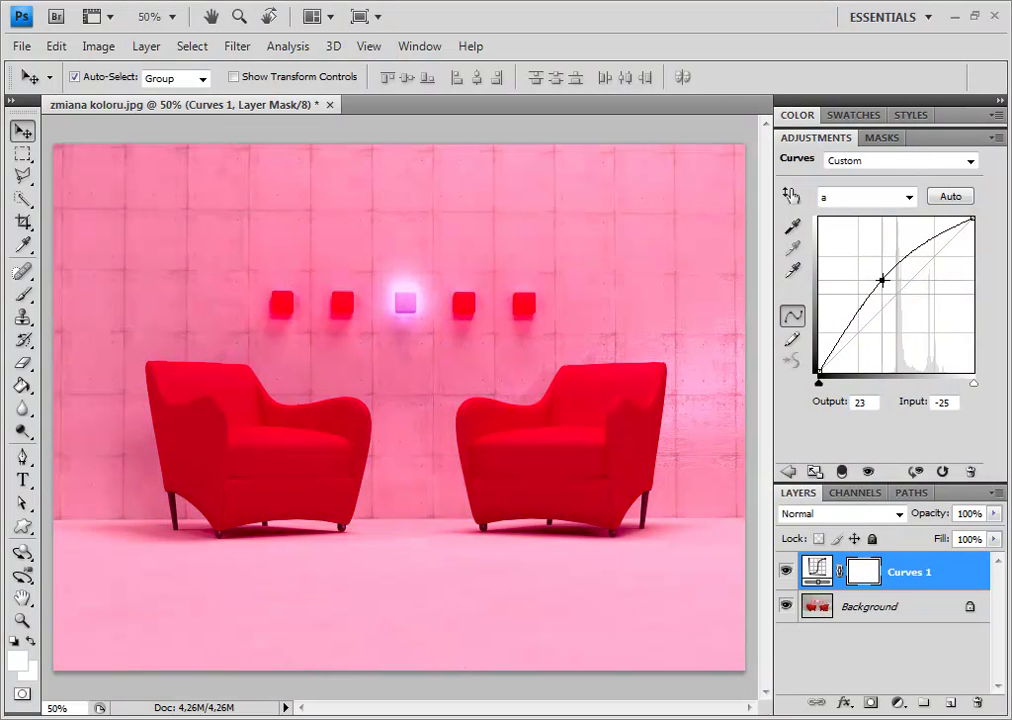
pyautogui.moveTo(882, 281); pyautogui.dragTo(884, 282)
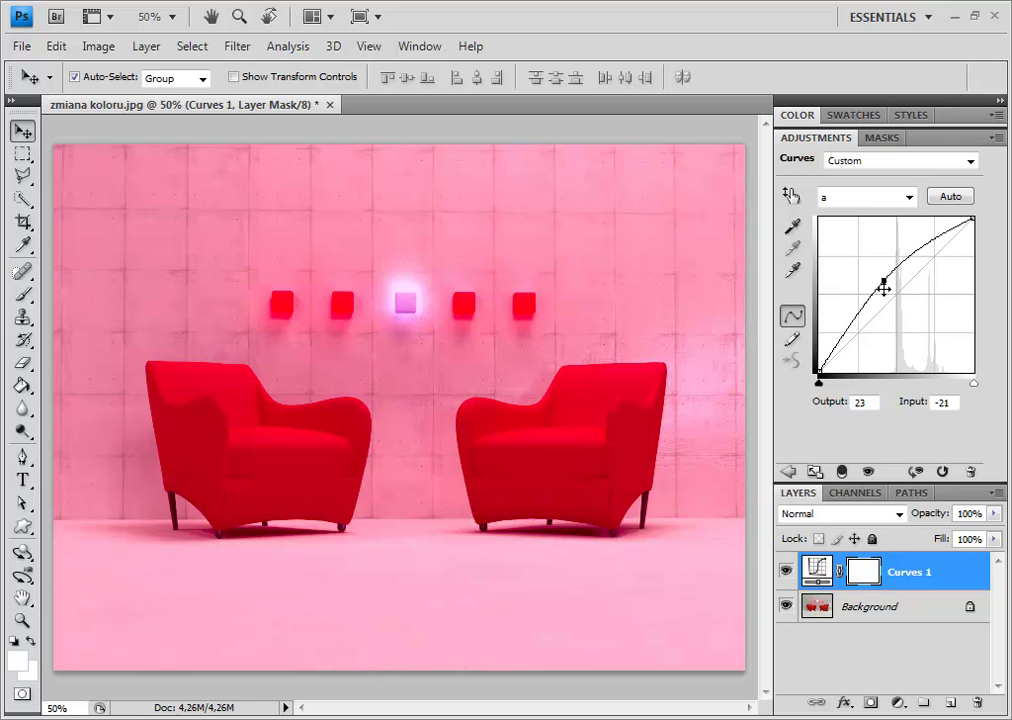
# Drag the a-channel curve's black endpoint right to turn the armchairs green, then select the b channel
pyautogui.click(943, 472)
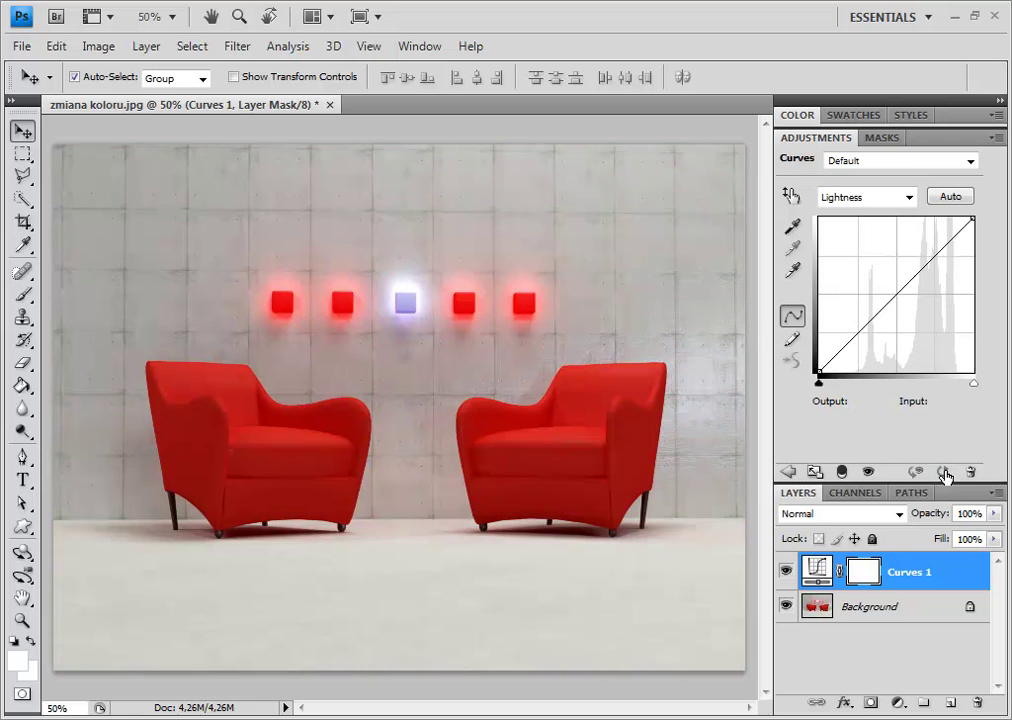
pyautogui.click(866, 197)
pyautogui.click(866, 214)
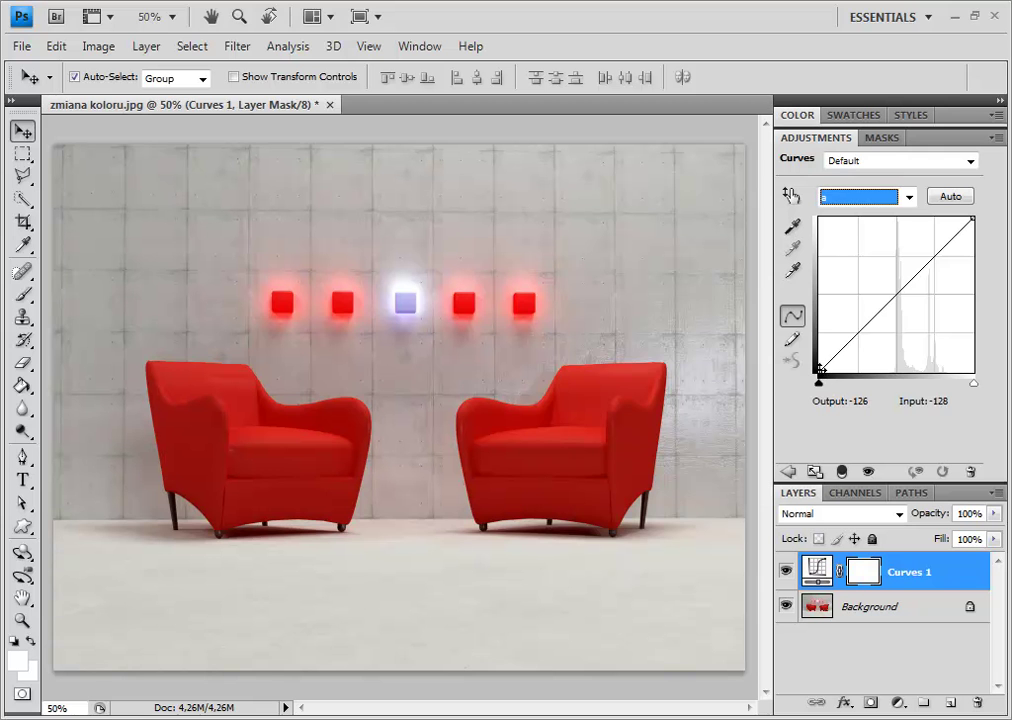
pyautogui.moveTo(819, 371); pyautogui.dragTo(940, 377)
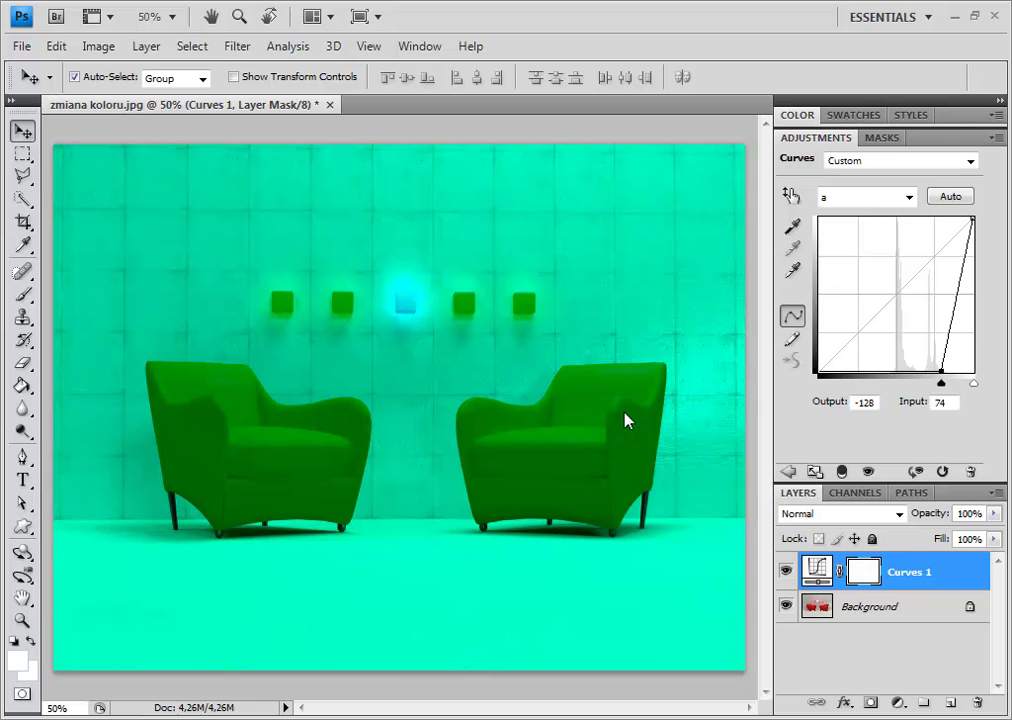
pyautogui.click(909, 197)
pyautogui.click(848, 248)
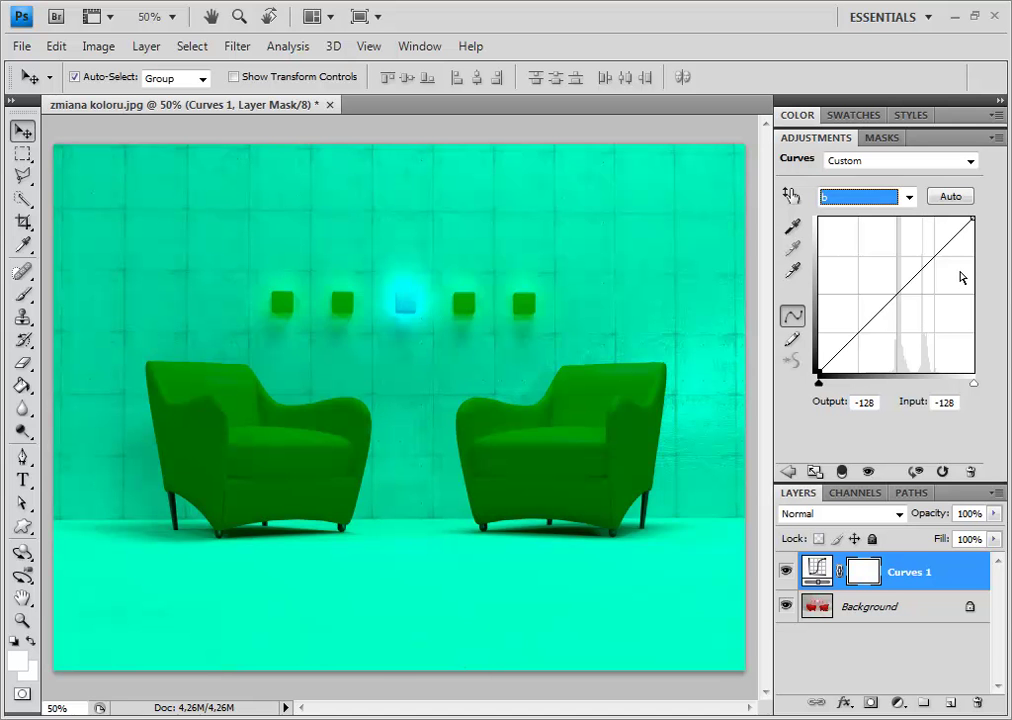
# Drag the b curve's top-right endpoint to Input 64 / Output 127 for vivid green
pyautogui.click(973, 218)
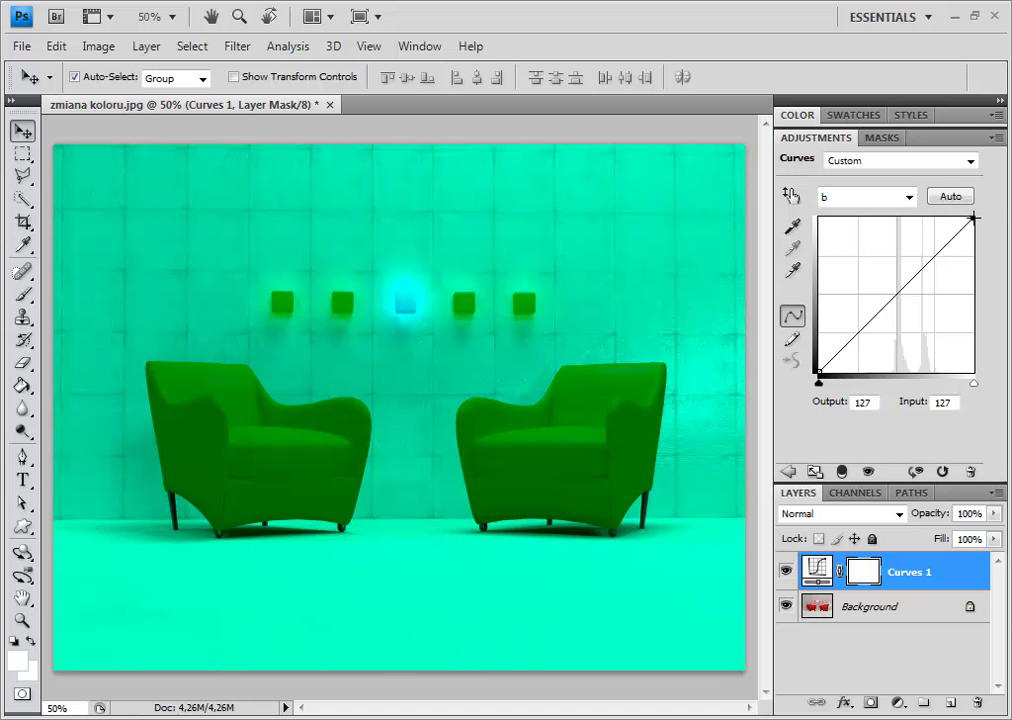
pyautogui.moveTo(973, 218); pyautogui.dragTo(935, 217)
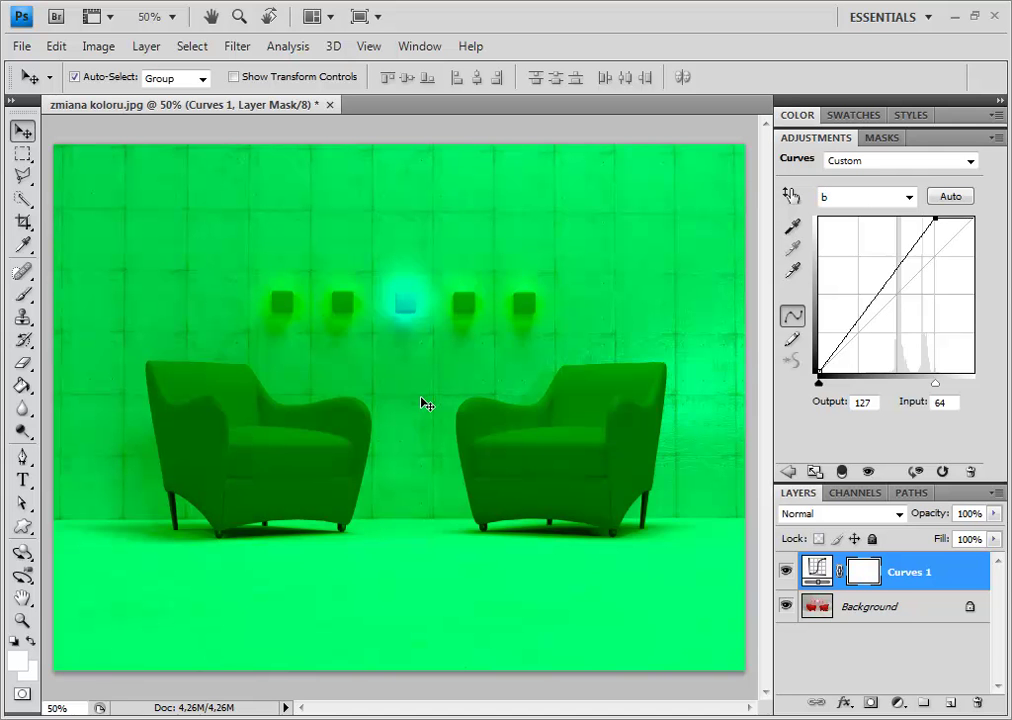
# In the Channels panel, view the Lightness channel alone, then the a channel alone
pyautogui.click(860, 494)
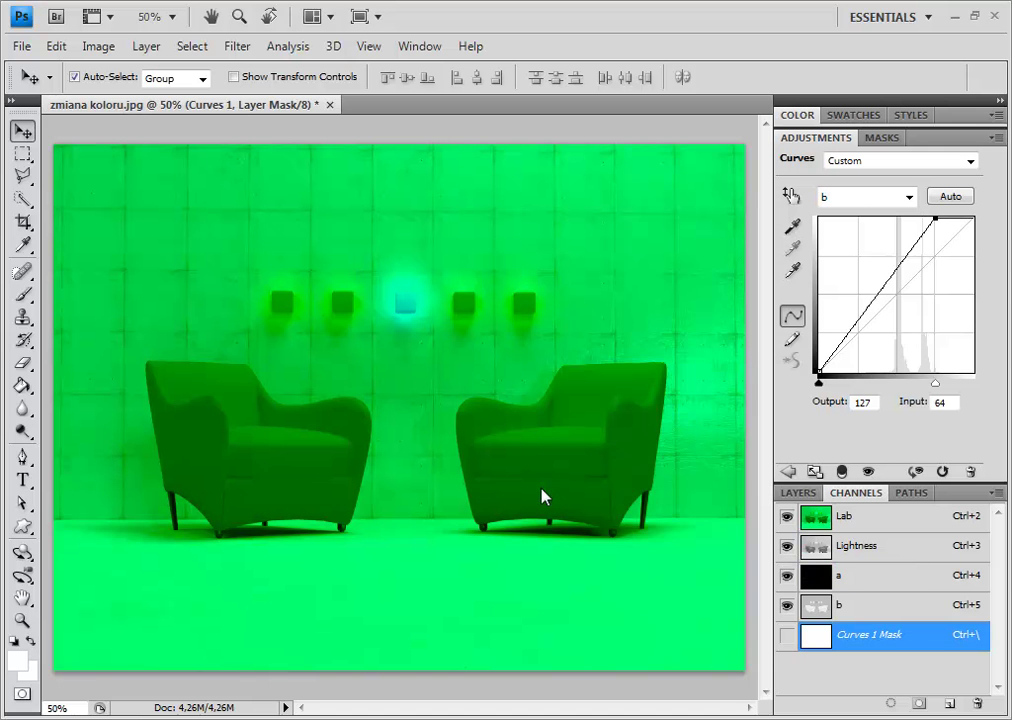
pyautogui.click(787, 576)
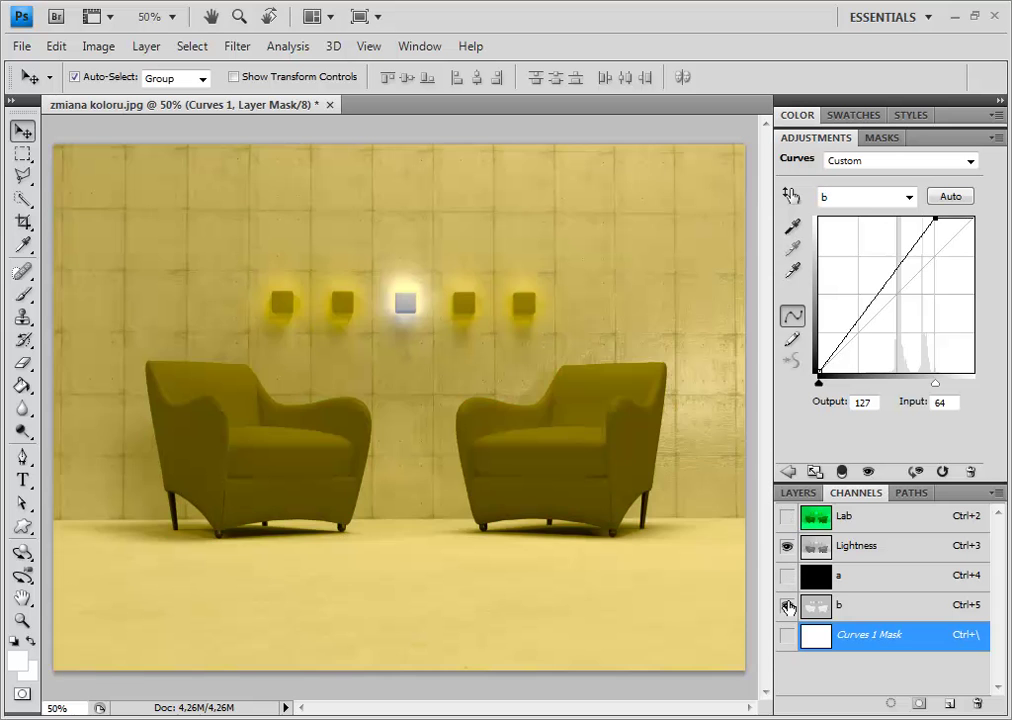
pyautogui.click(787, 606)
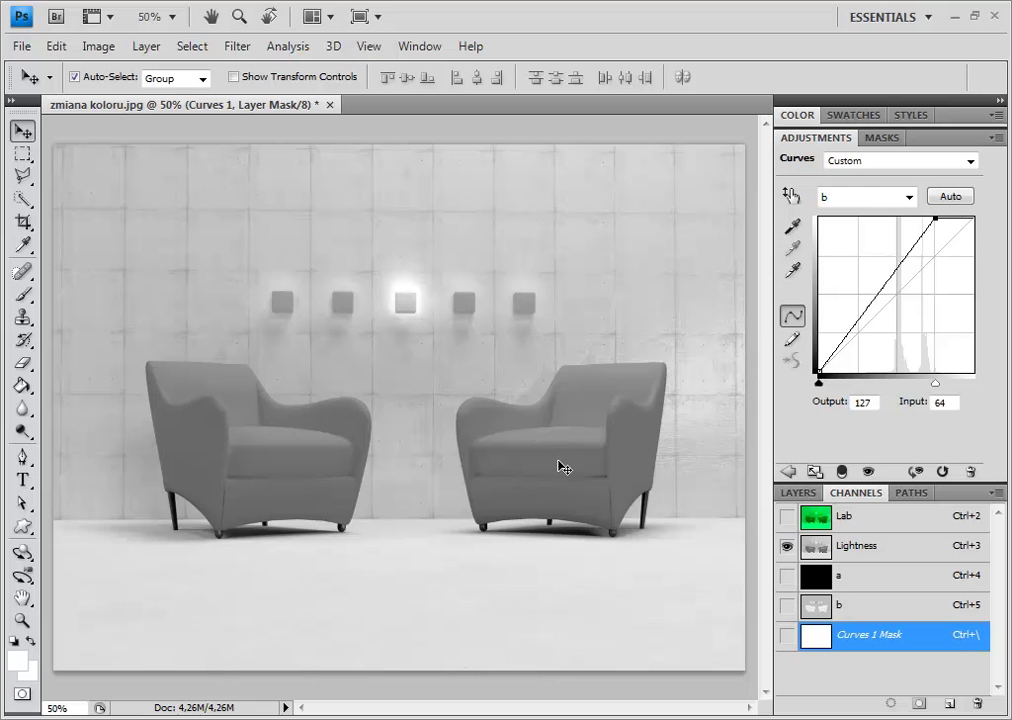
pyautogui.click(787, 576)
pyautogui.click(787, 546)
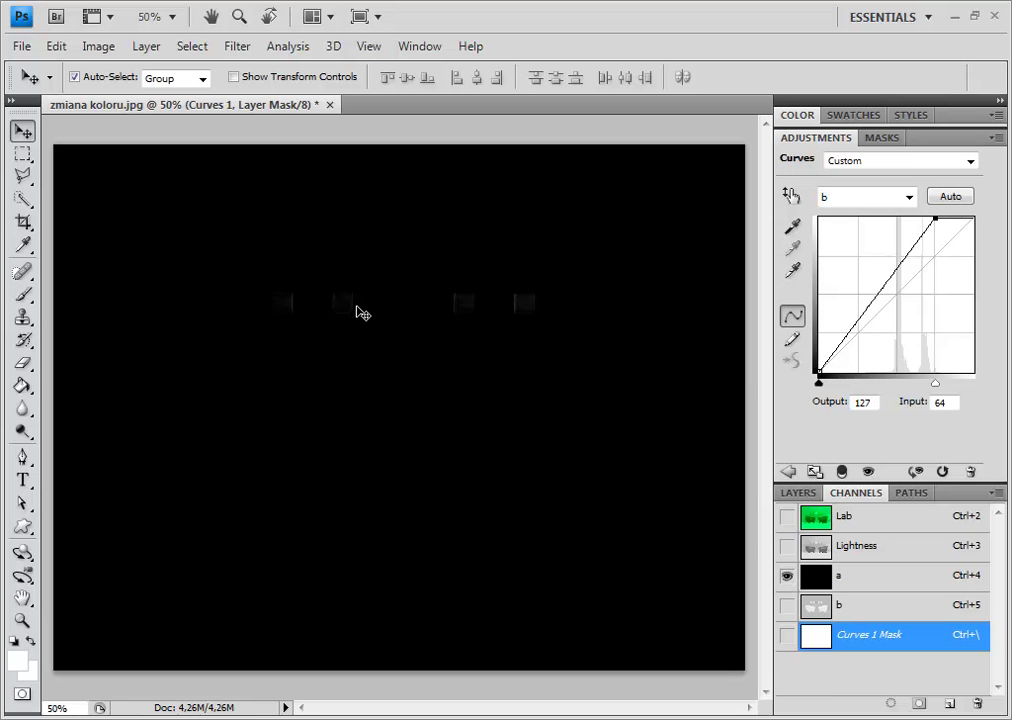
# View the b channel alone, then restore the full Lab composite and show the Layers panel
pyautogui.click(787, 605)
pyautogui.click(787, 578)
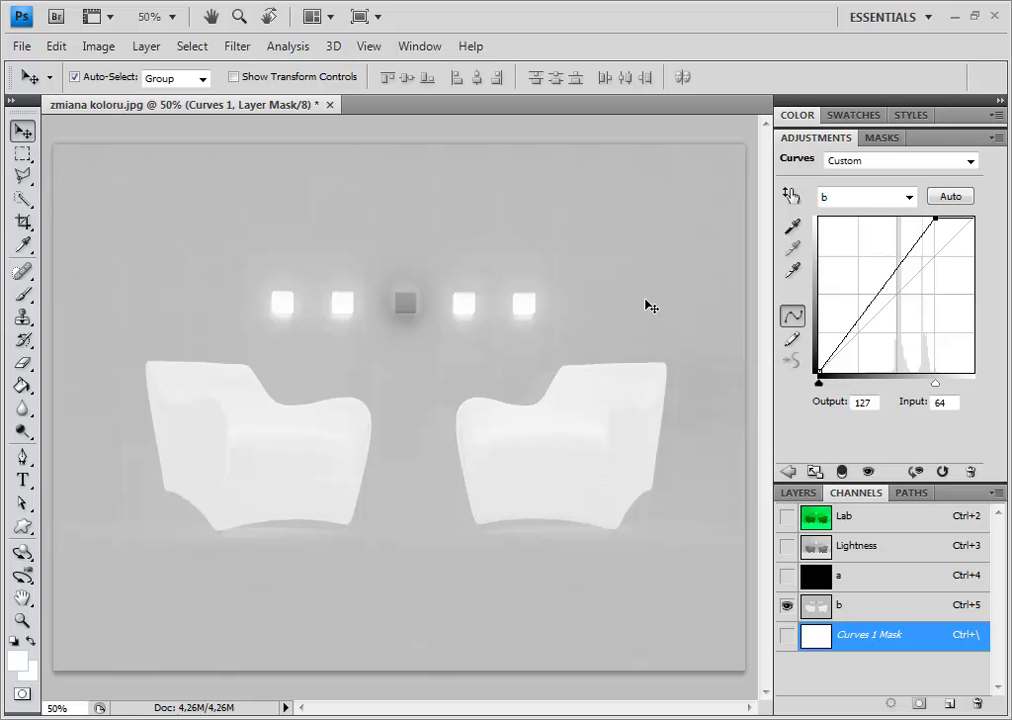
pyautogui.click(787, 517)
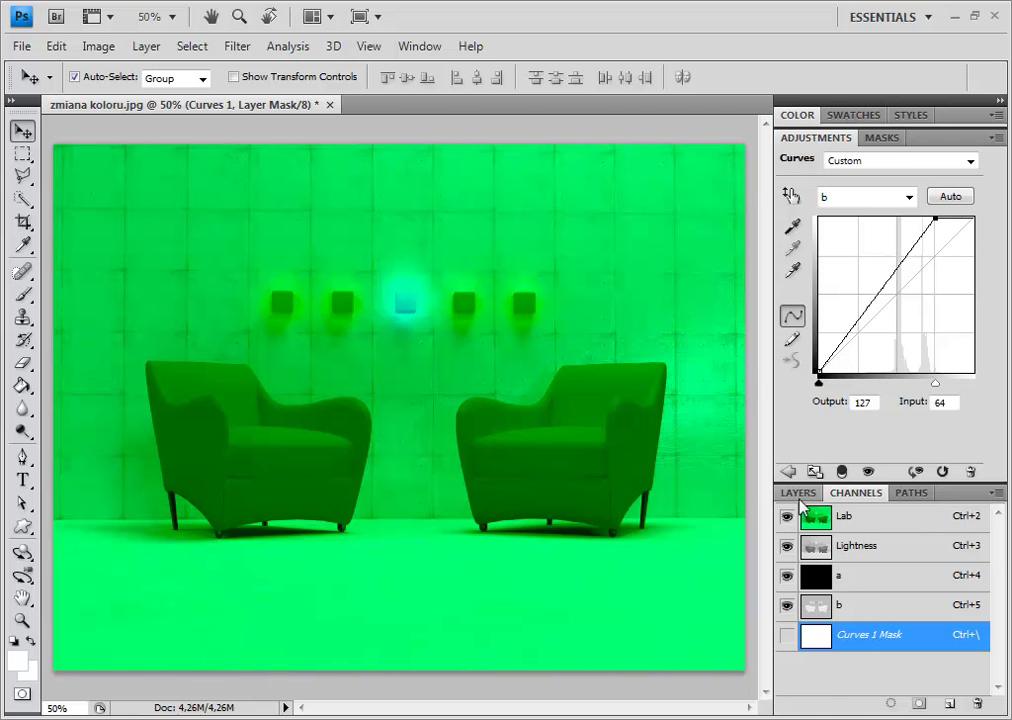
pyautogui.click(799, 493)
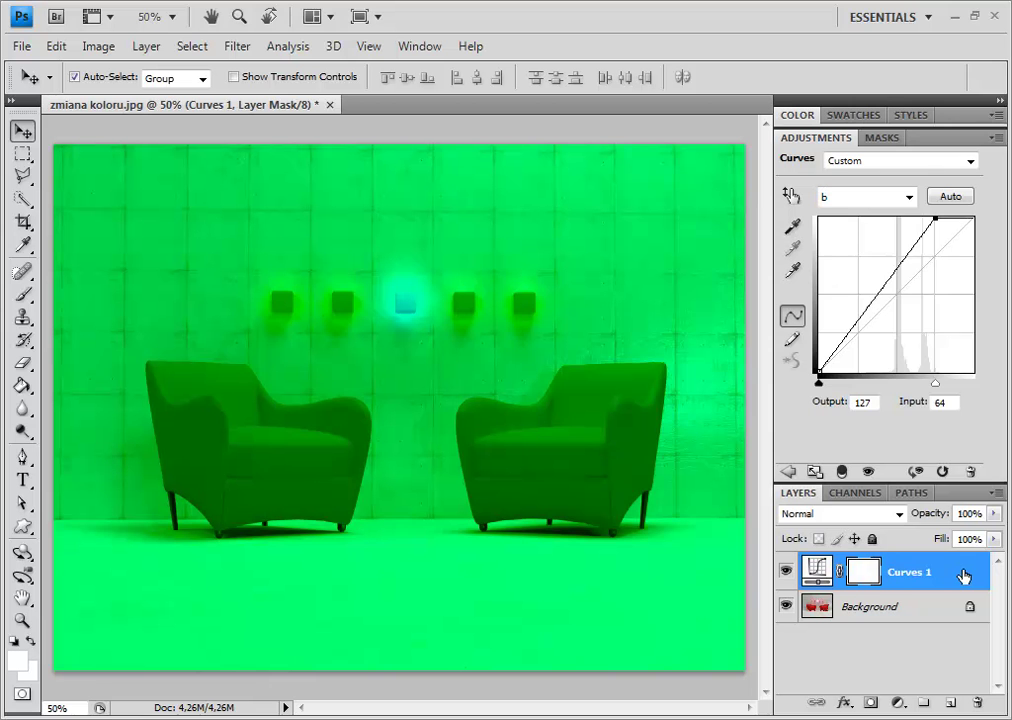
# Open Curves 1's Blending Options and set Blend If to the b channel
pyautogui.rightClick(963, 576)
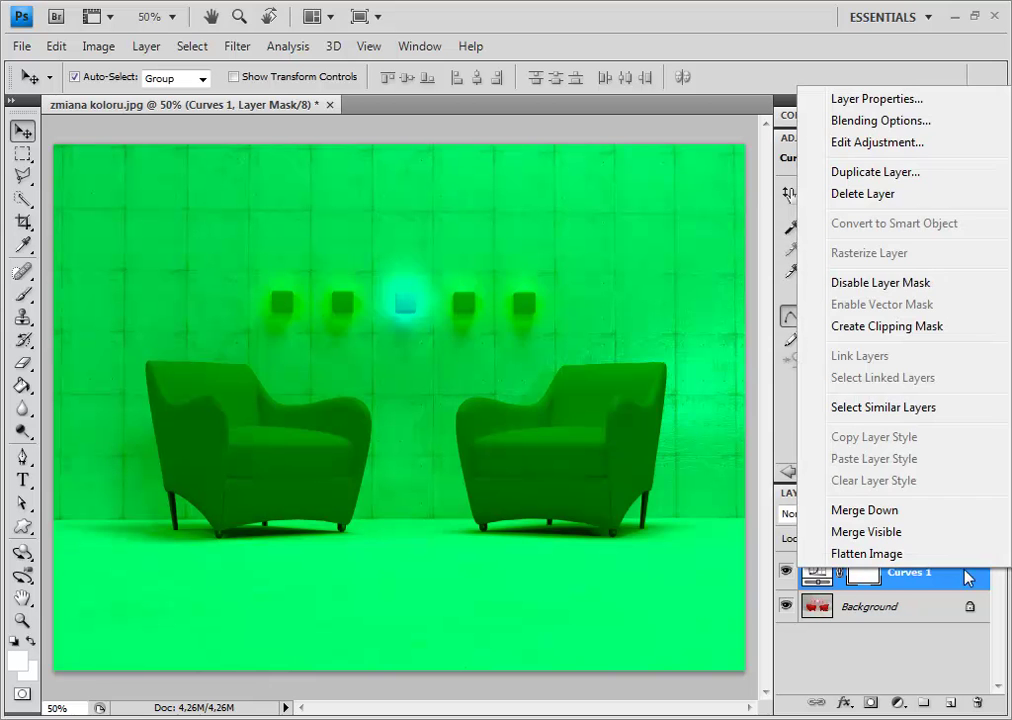
pyautogui.click(850, 124)
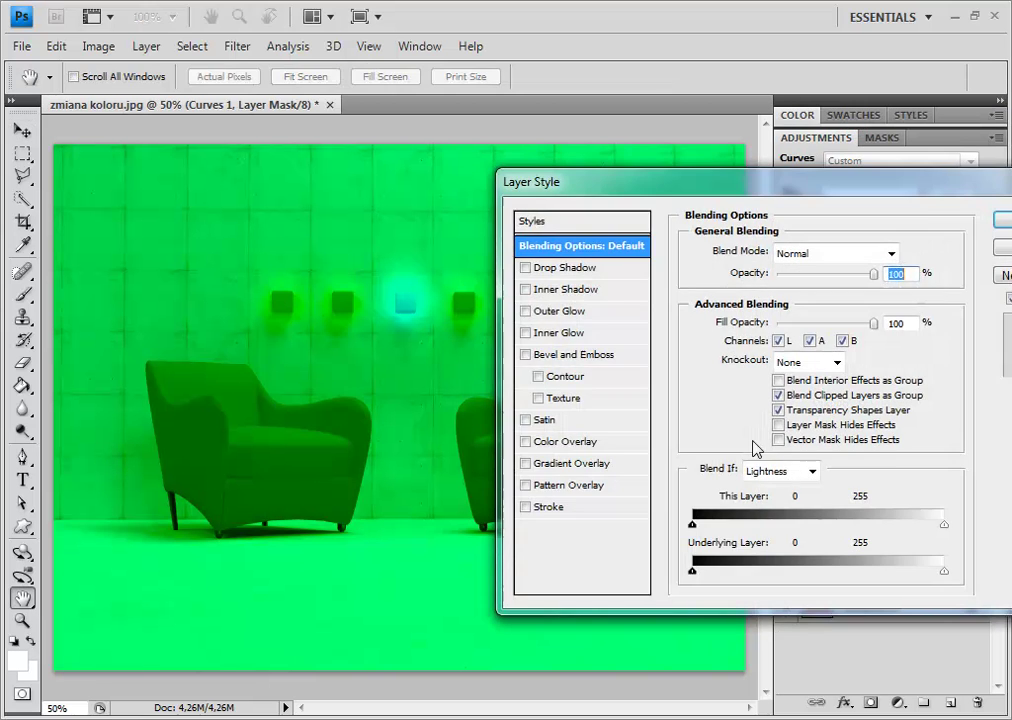
pyautogui.click(812, 471)
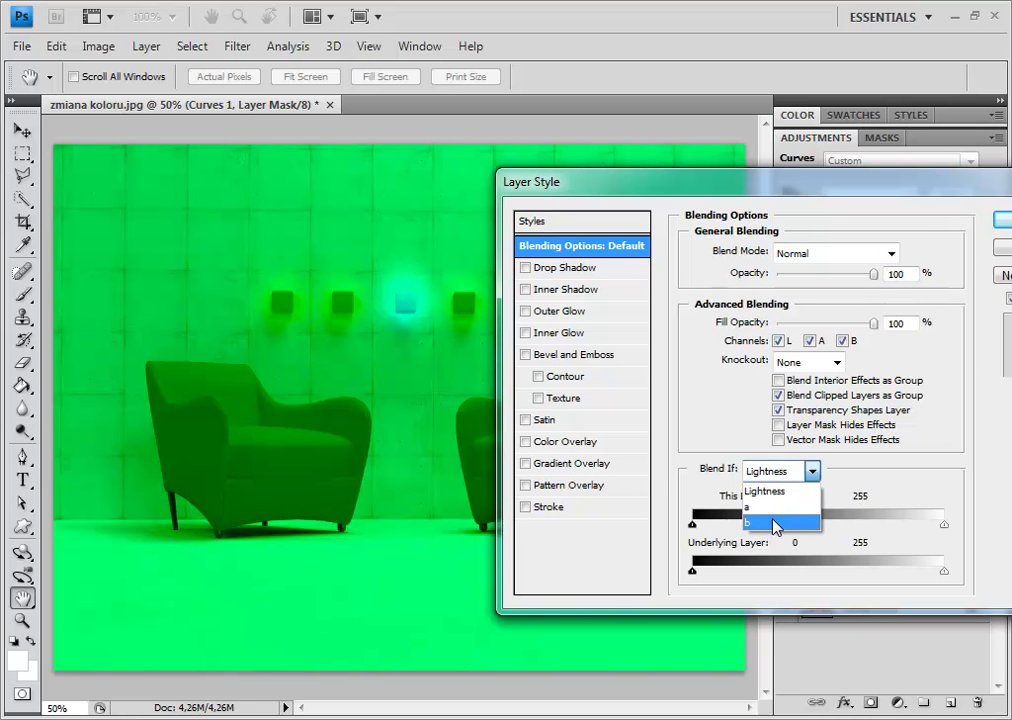
pyautogui.click(776, 524)
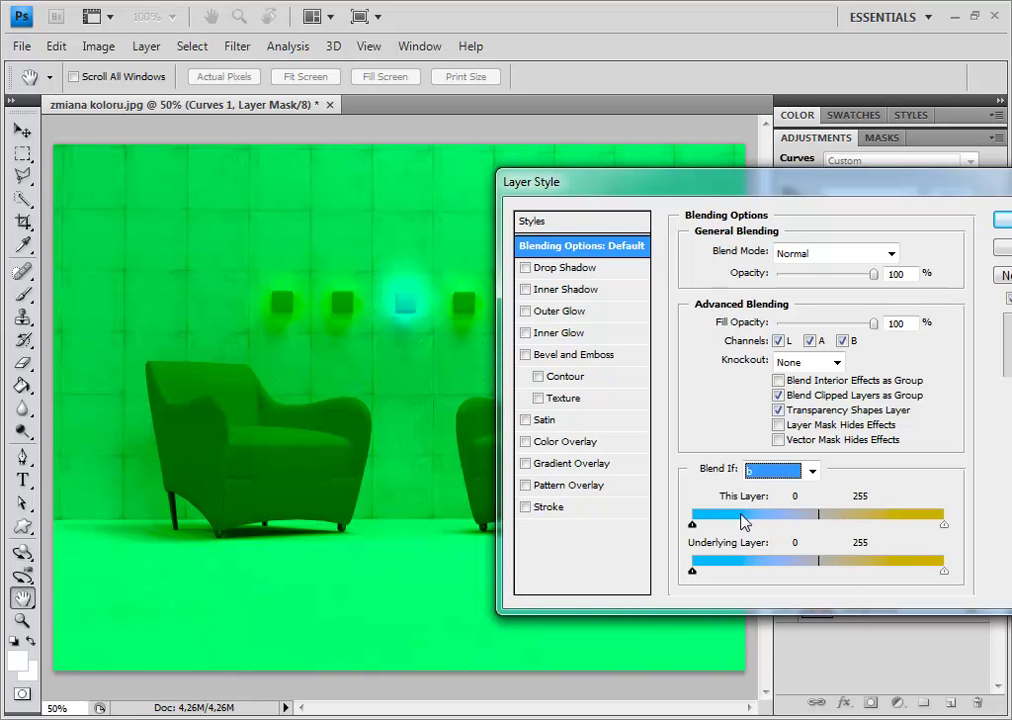
pyautogui.moveTo(760, 192); pyautogui.dragTo(406, 217)
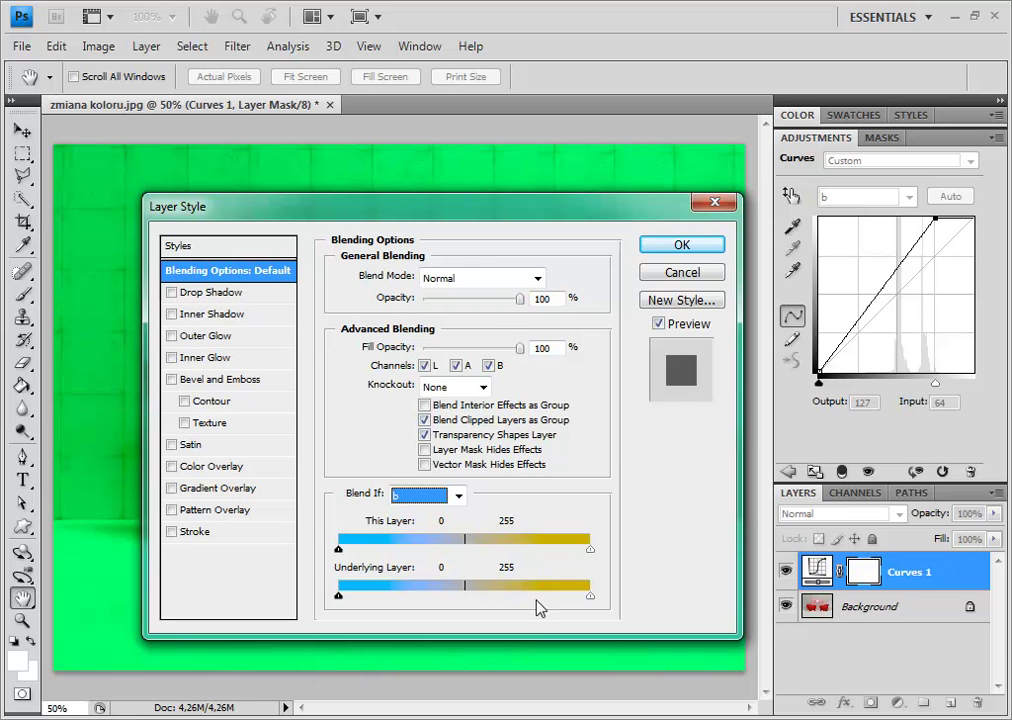
pyautogui.moveTo(538, 220); pyautogui.dragTo(648, 212)
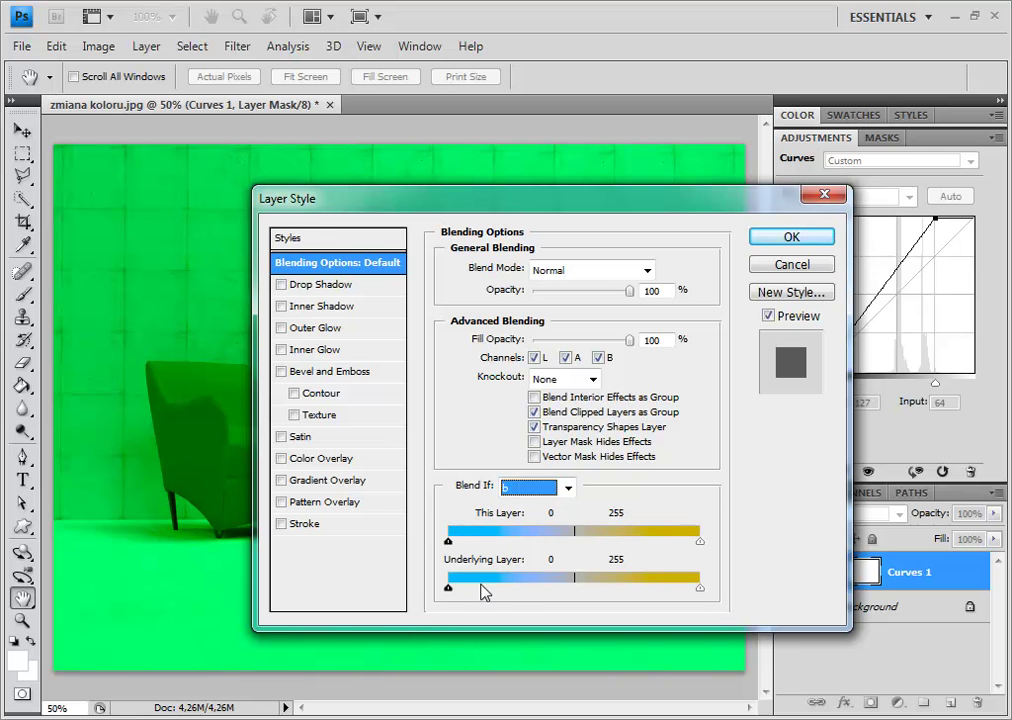
# Set the Underlying Layer b range to a split 138/166–255 and apply the blending
pyautogui.moveTo(449, 592); pyautogui.dragTo(616, 595)
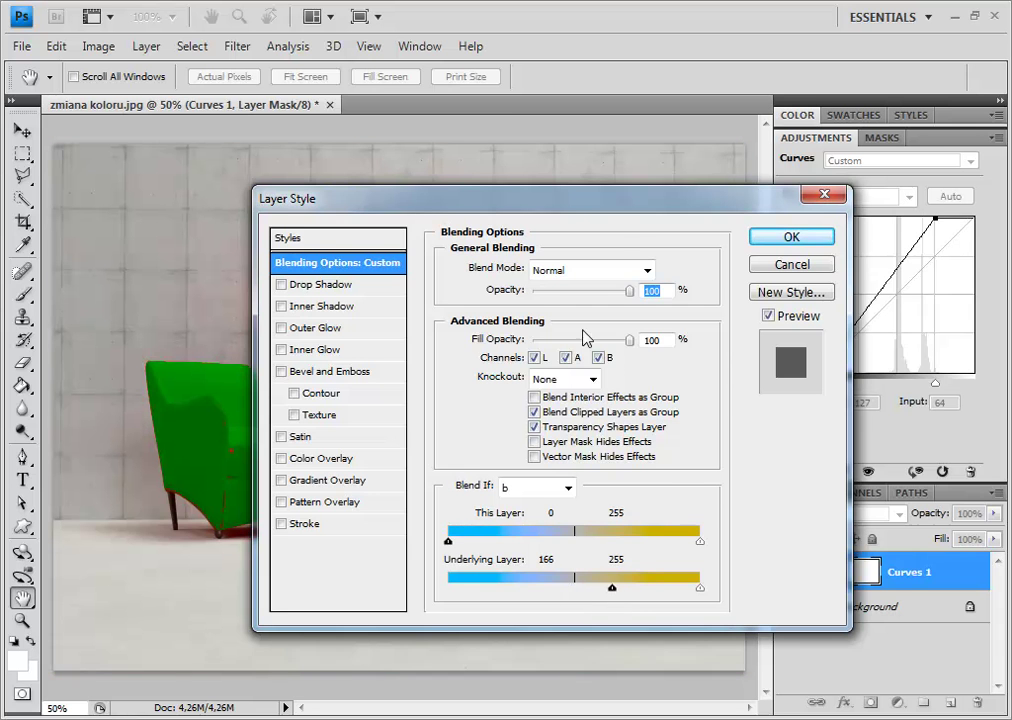
pyautogui.moveTo(574, 213)
pyautogui.mouseDown()
pyautogui.moveTo(770, 220)
pyautogui.moveTo(765, 231)
pyautogui.mouseUp()
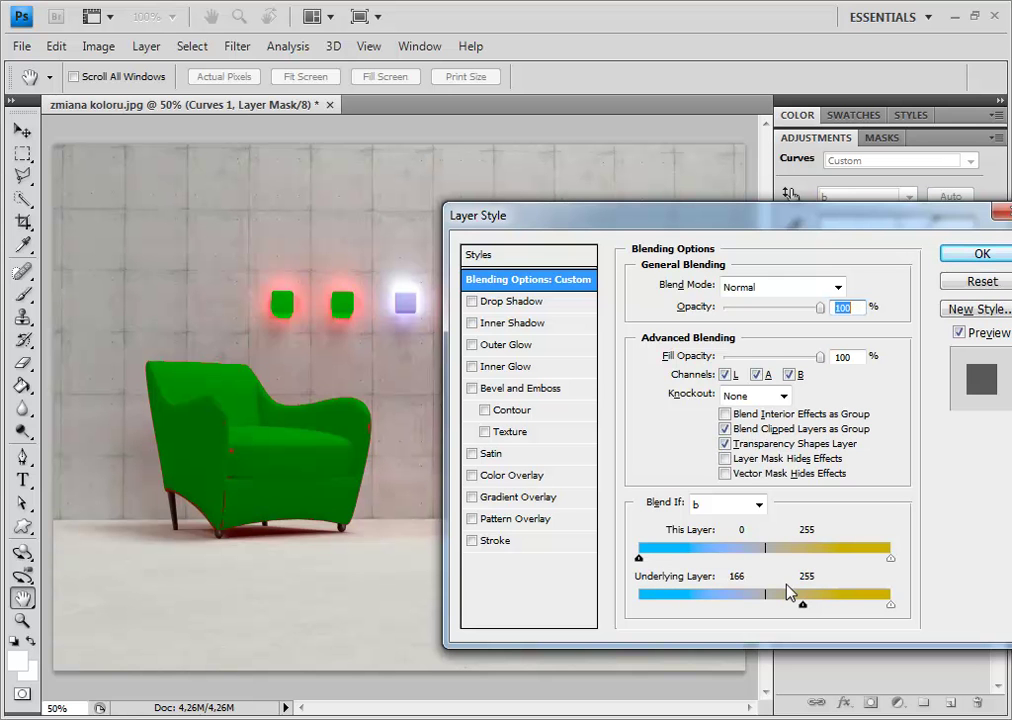
pyautogui.moveTo(802, 605); pyautogui.dragTo(776, 607)
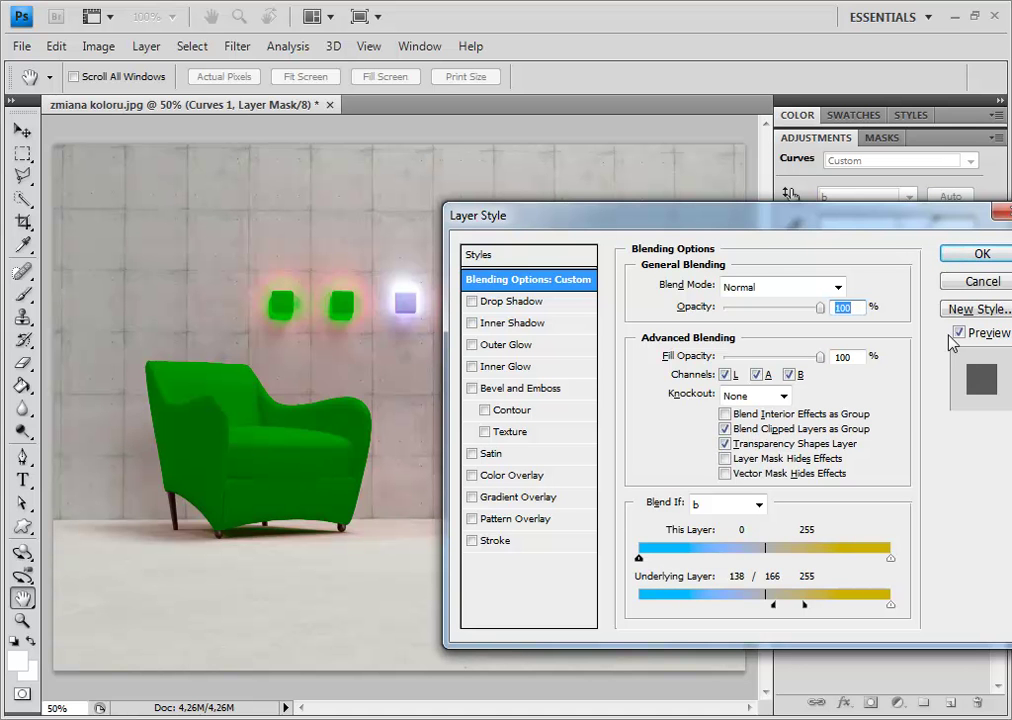
pyautogui.click(968, 258)
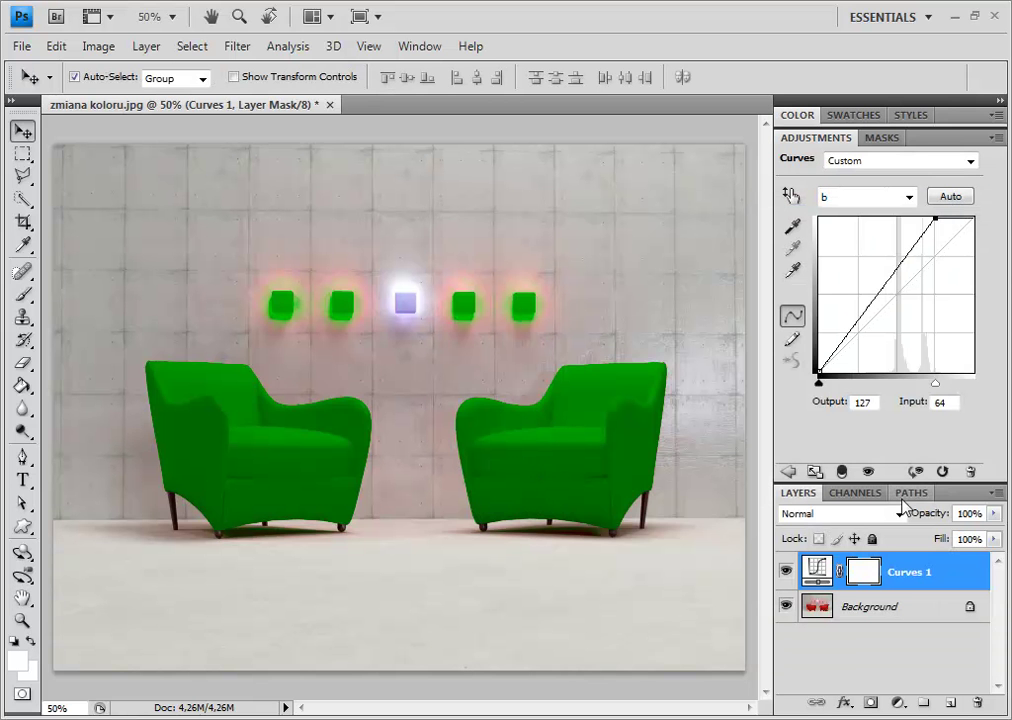
# View the recoloured photo's b channel alone, then show all Lab channels again
pyautogui.click(862, 493)
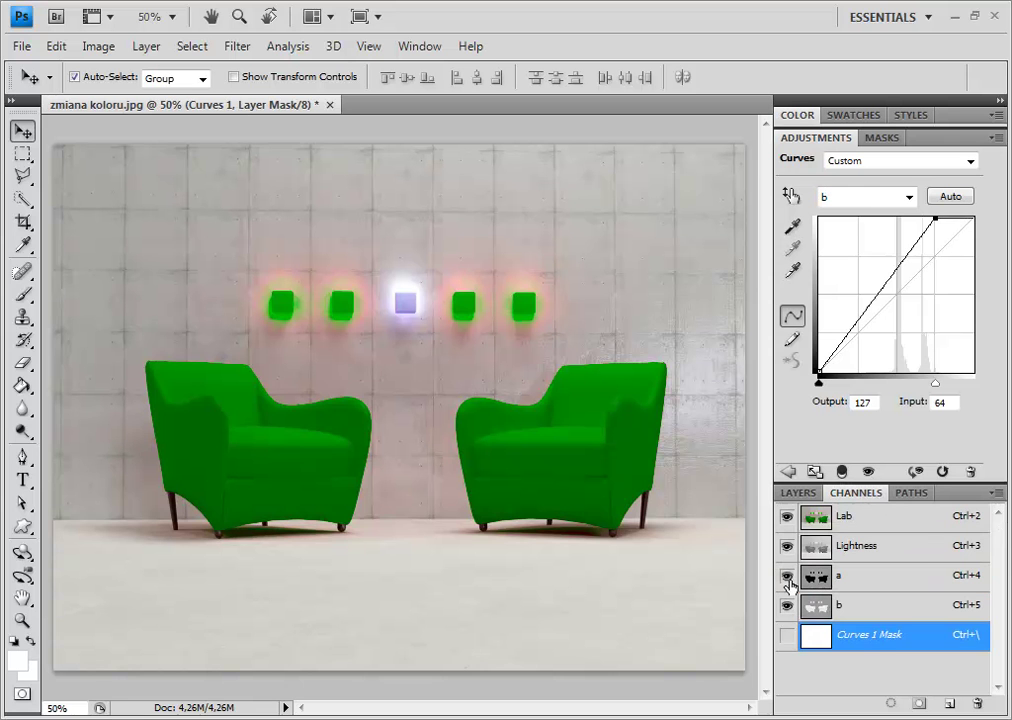
pyautogui.click(787, 546)
pyautogui.click(787, 576)
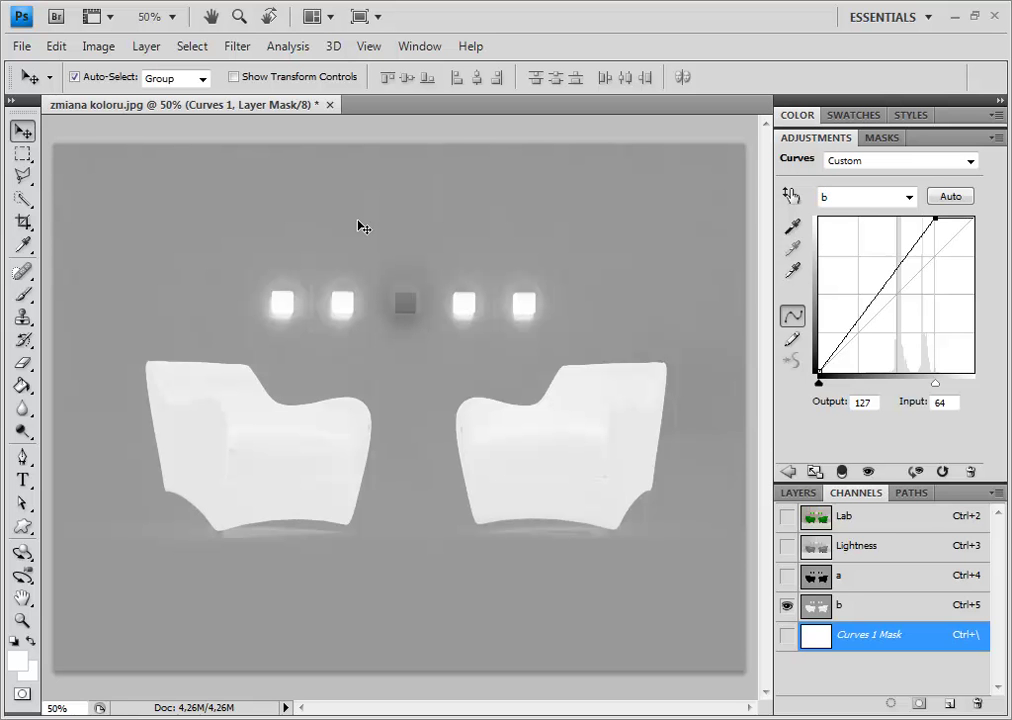
pyautogui.click(787, 516)
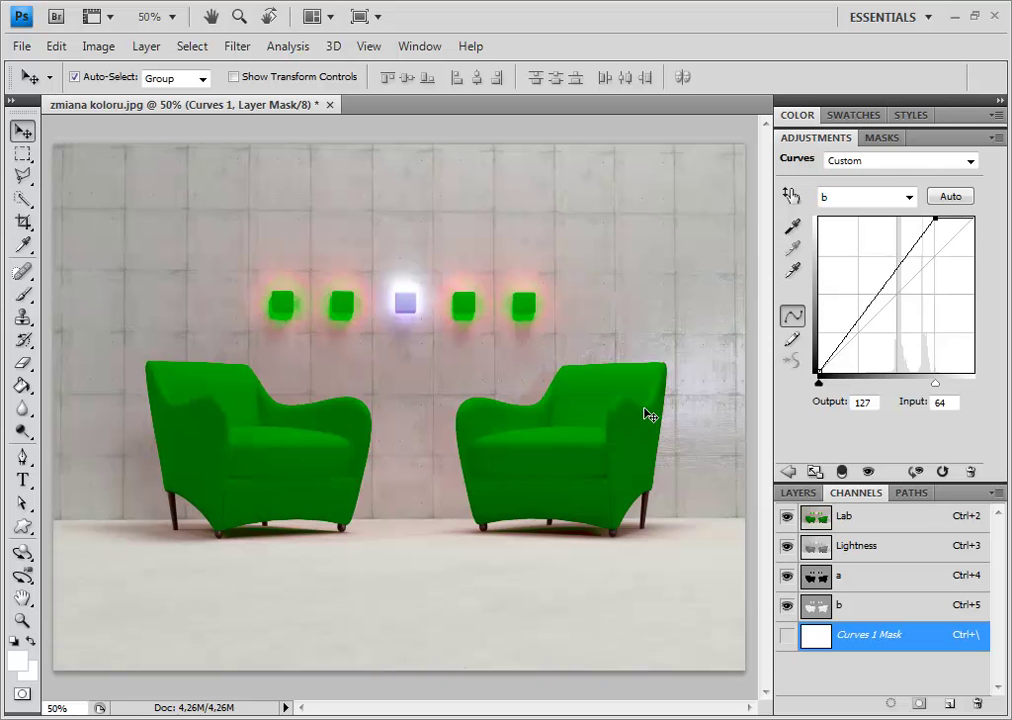